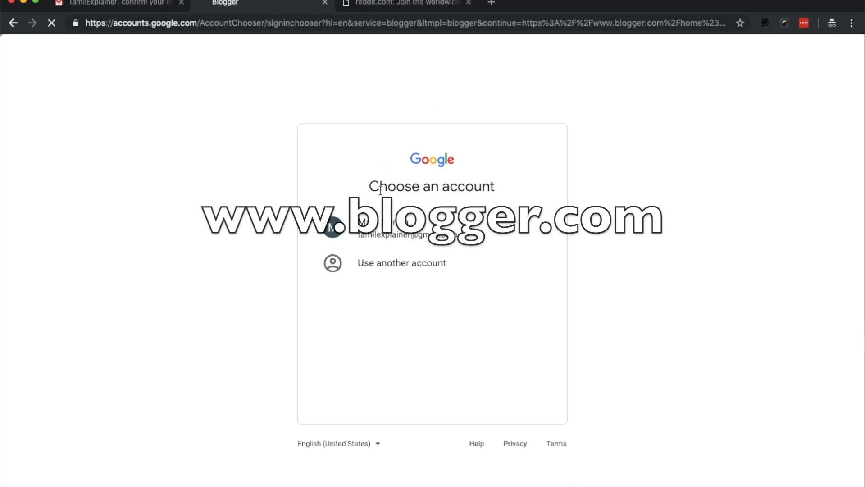
Step: Sign in to Blogger with the listed Google account by entering the account password
{"action": "left_click", "coordinate": [388, 234]}
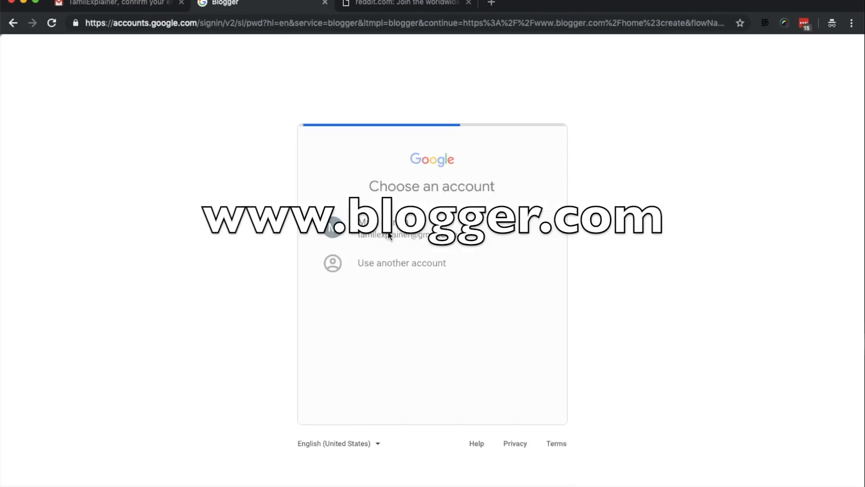
{"action": "left_click", "coordinate": [536, 328]}
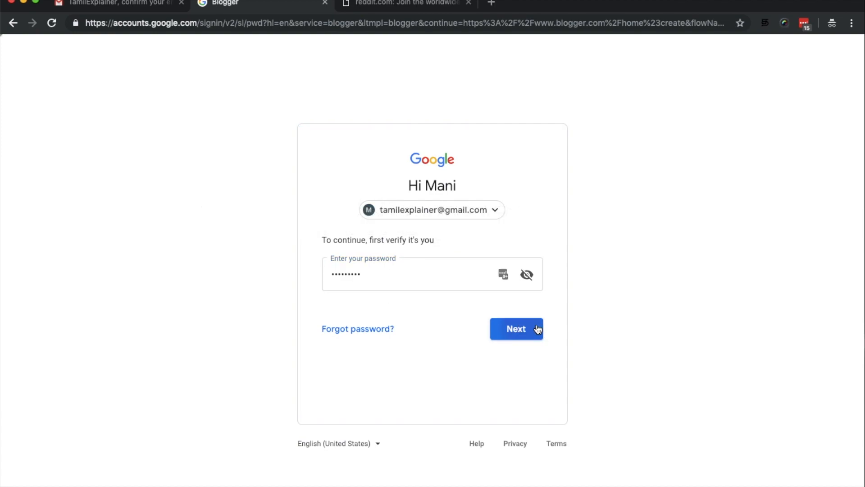
{"action": "key", "text": "super+a"}
{"action": "type", "text": "•"}
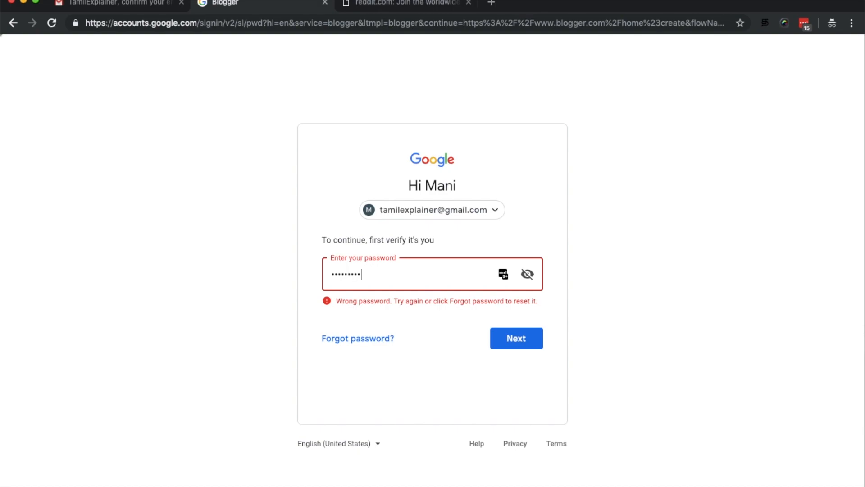
{"action": "key", "text": "Return"}
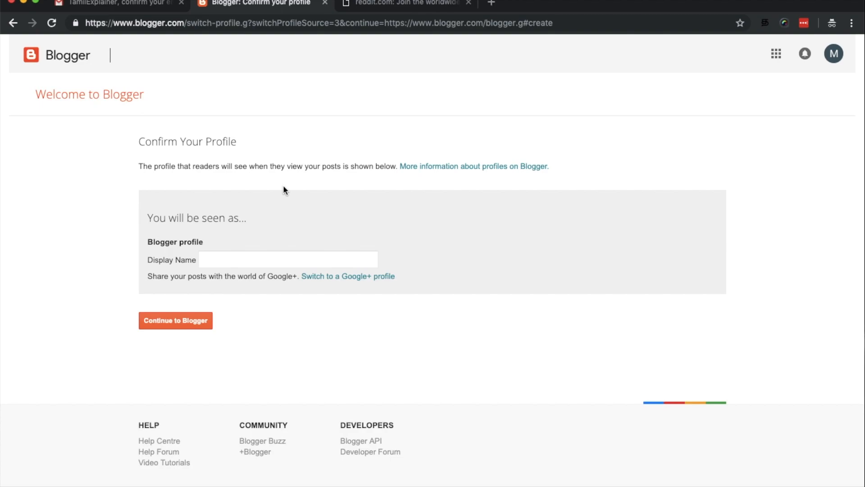
Step: Set the Blogger profile's display name to TamilExplainer and continue to Blogger
{"action": "left_click", "coordinate": [232, 260]}
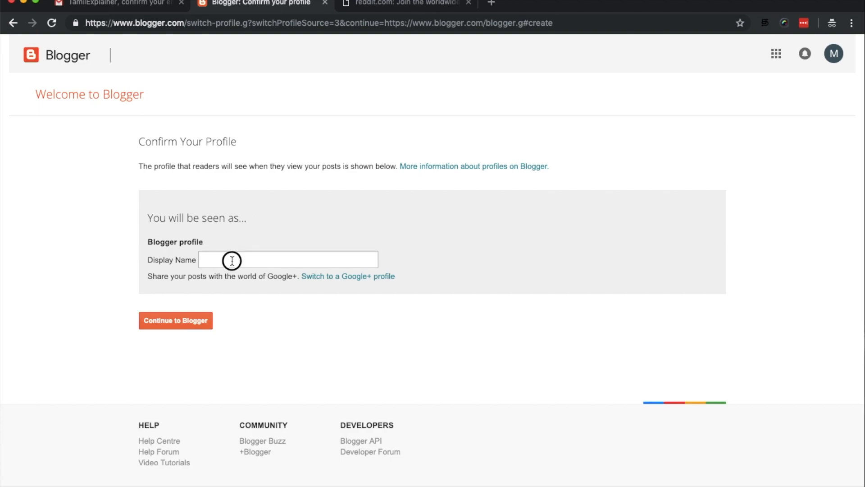
{"action": "type", "text": "TamilExplainer"}
{"action": "left_click", "coordinate": [175, 325]}
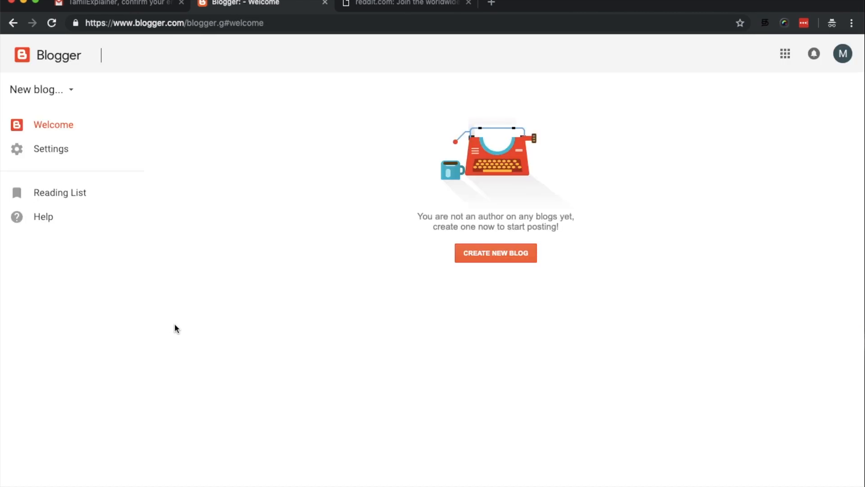
Step: Start a new blog with the title Tamil Explainer and the address tamilexplainer.blogspot.com
{"action": "left_click", "coordinate": [698, 133]}
{"action": "left_click", "coordinate": [699, 133]}
{"action": "left_click", "coordinate": [483, 258]}
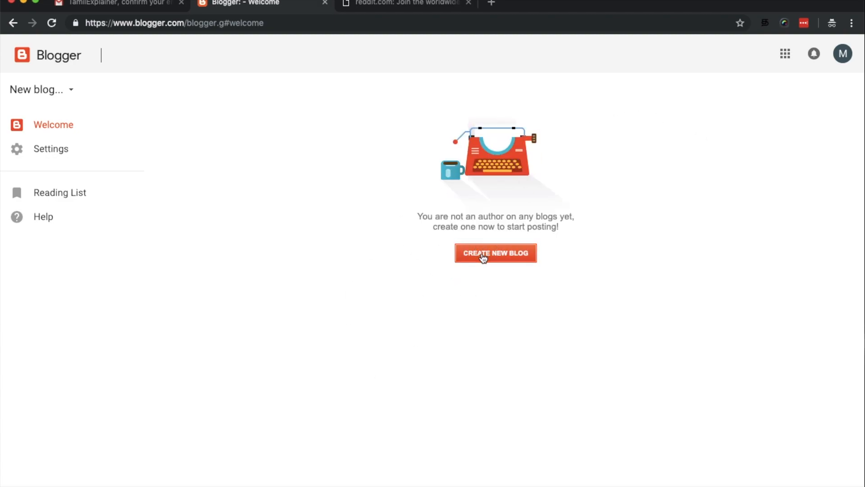
{"action": "type", "text": "Tamil Explainer"}
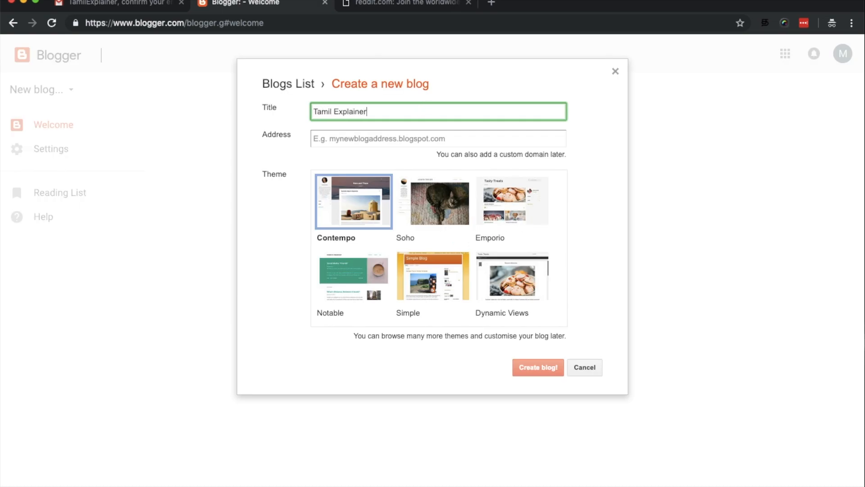
{"action": "key", "text": "Tab"}
{"action": "type", "text": "tamil"}
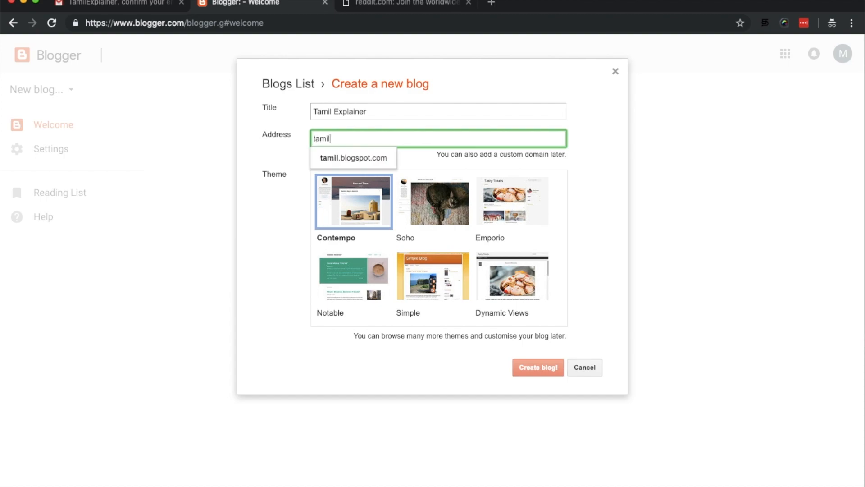
{"action": "type", "text": "explainer"}
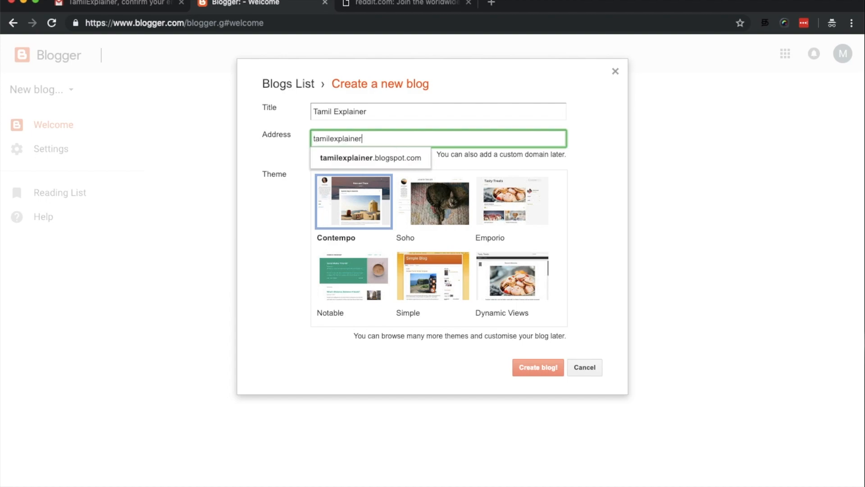
{"action": "left_click", "coordinate": [489, 160]}
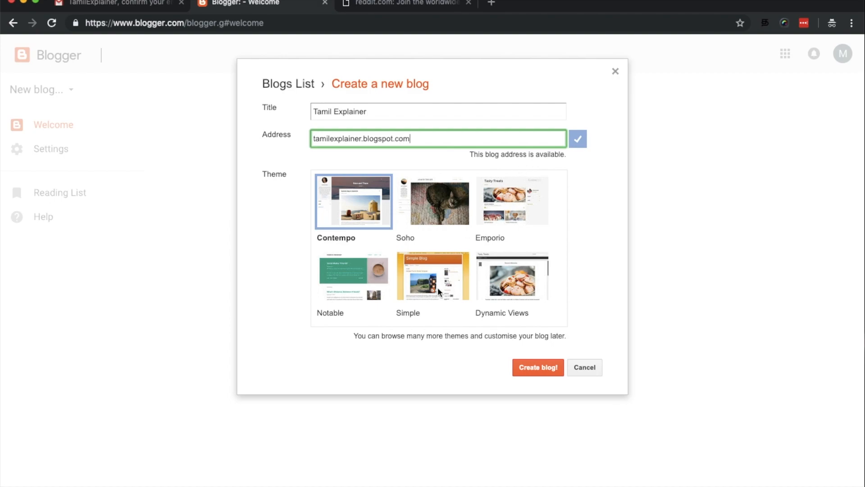
Step: Choose the Soho theme, create the blog, and decline the Google Domains offer
{"action": "scroll", "coordinate": [437, 288], "scroll_direction": "down", "scroll_amount": 5}
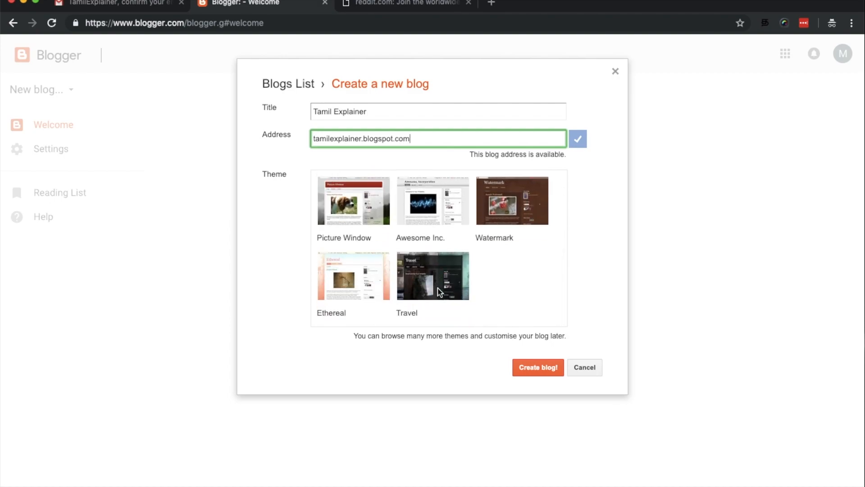
{"action": "scroll", "coordinate": [437, 287], "scroll_direction": "up", "scroll_amount": 5}
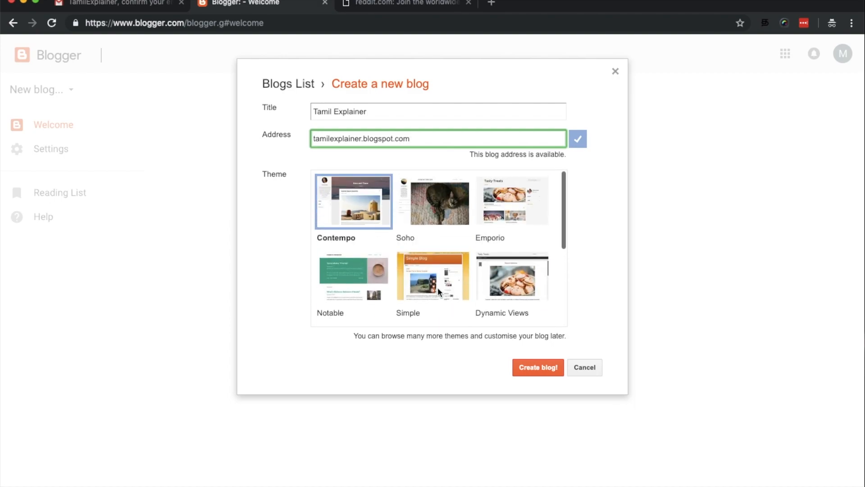
{"action": "left_click", "coordinate": [433, 209]}
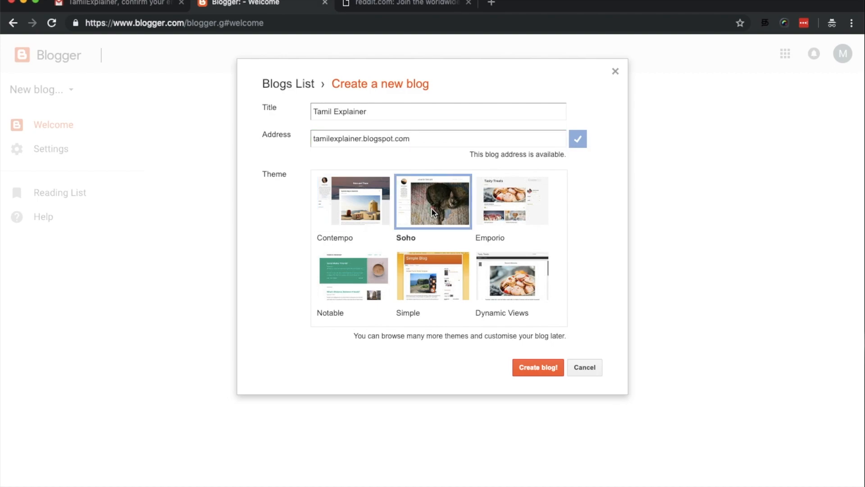
{"action": "scroll", "coordinate": [448, 221], "scroll_direction": "down", "scroll_amount": 2}
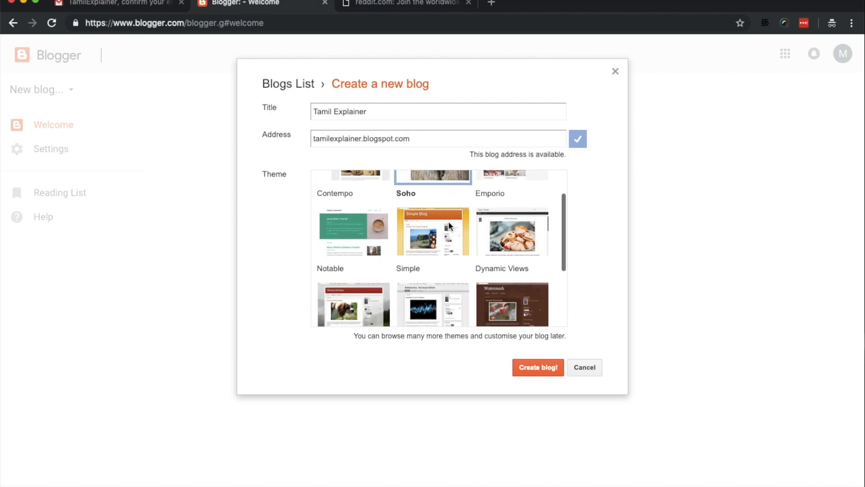
{"action": "left_click", "coordinate": [526, 373]}
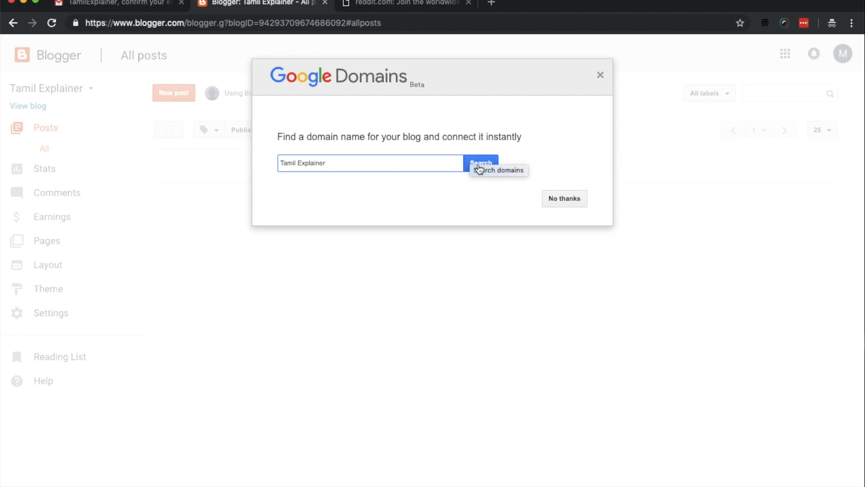
{"action": "left_click", "coordinate": [553, 199]}
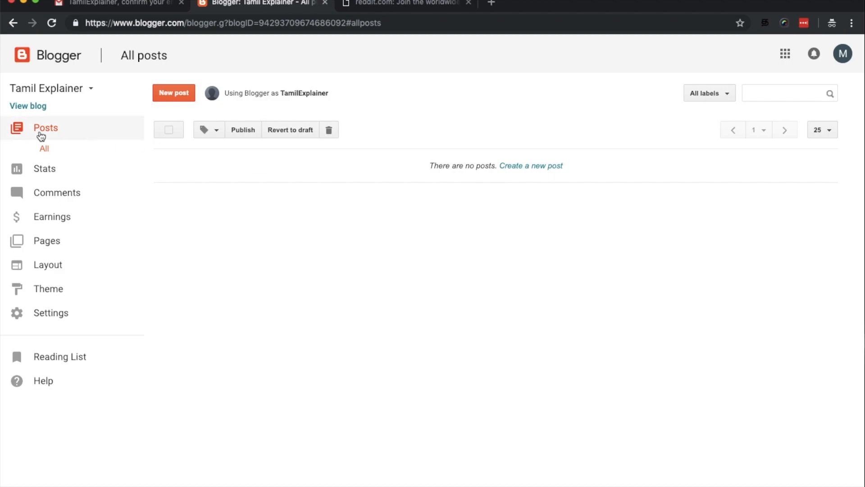
Step: View the new blog's public page from its header image to its footer
{"action": "left_click", "coordinate": [34, 108]}
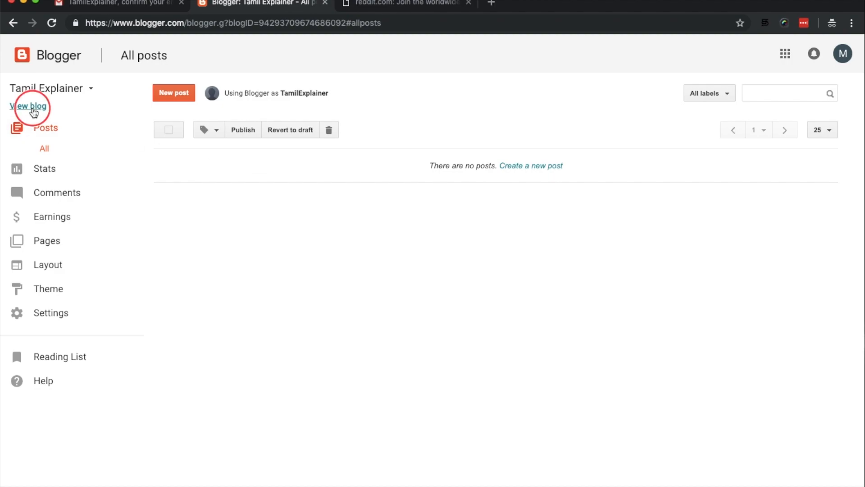
{"action": "left_click", "coordinate": [389, 3]}
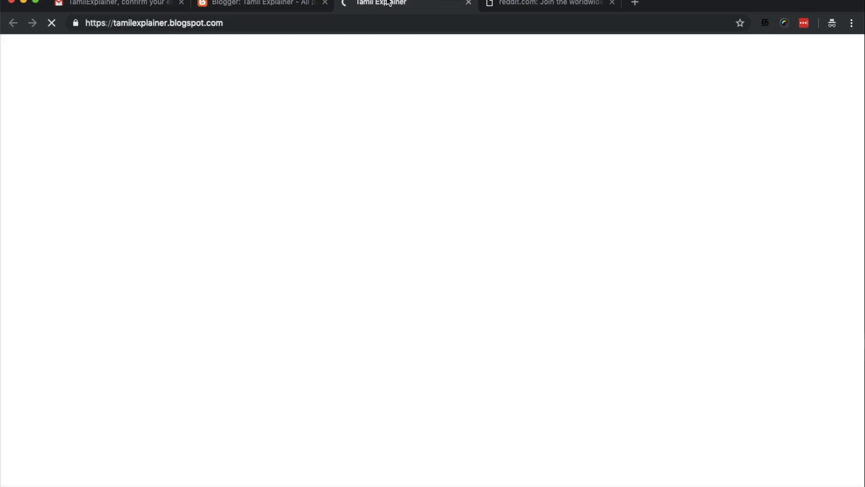
{"action": "scroll", "coordinate": [370, 240], "scroll_direction": "down", "scroll_amount": 3}
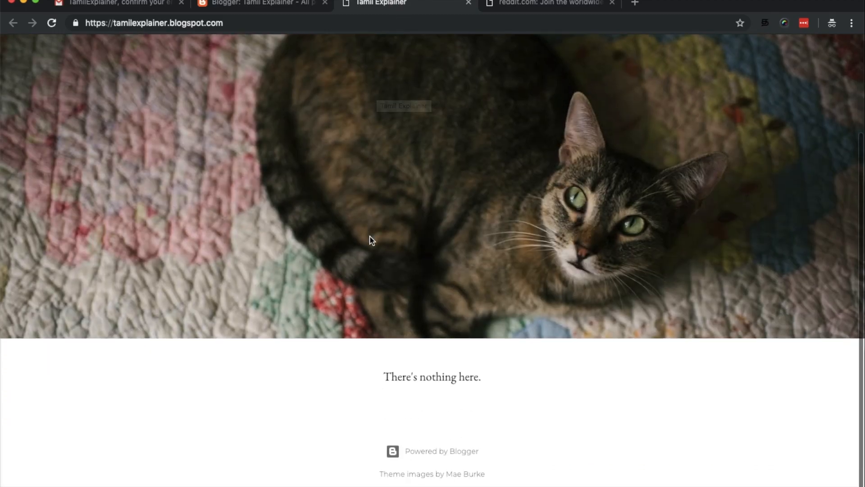
{"action": "scroll", "coordinate": [370, 239], "scroll_direction": "up", "scroll_amount": 3}
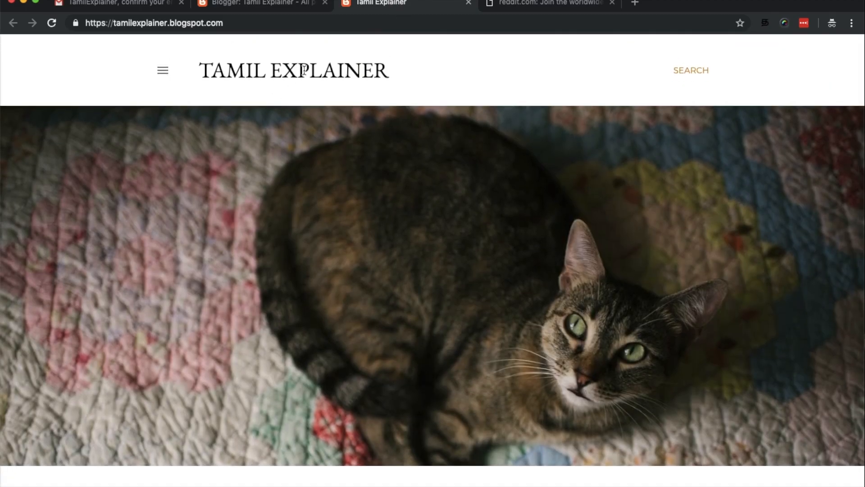
Step: Return to the blog's post list and start a new post
{"action": "left_click", "coordinate": [288, 4]}
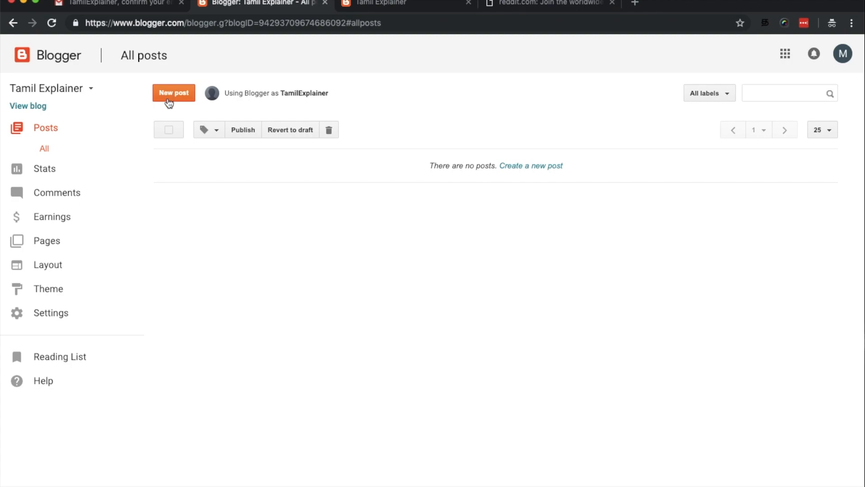
{"action": "left_click", "coordinate": [534, 166]}
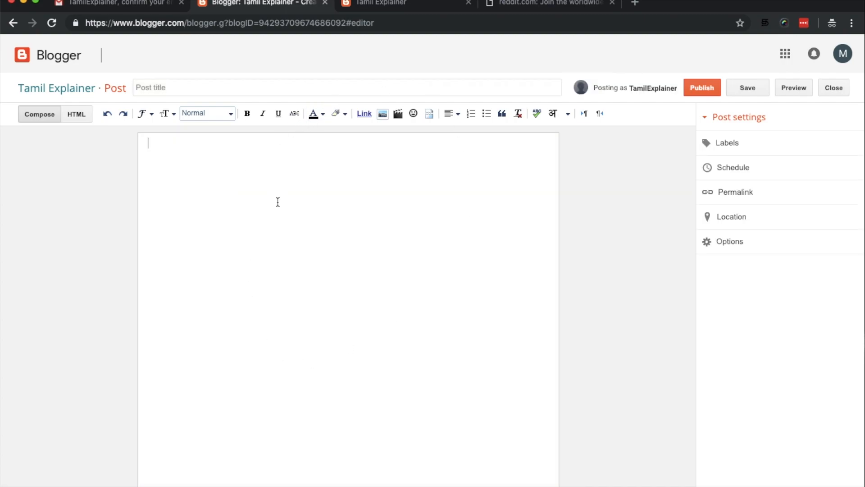
{"action": "left_click", "coordinate": [224, 91]}
{"action": "left_click", "coordinate": [228, 229]}
Step: Check the post's label settings without adding any label, and switch its permalink option to Custom Permalink
{"action": "left_click", "coordinate": [730, 148]}
{"action": "left_click", "coordinate": [749, 181]}
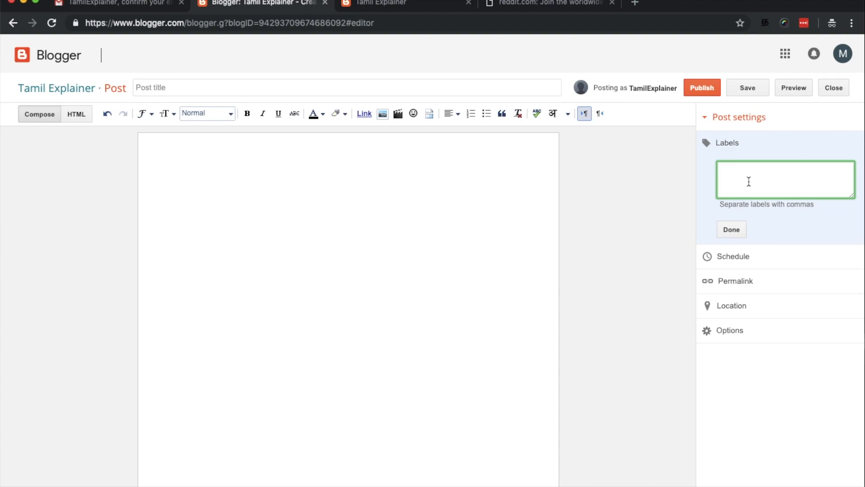
{"action": "left_click", "coordinate": [734, 234]}
{"action": "left_click", "coordinate": [737, 202]}
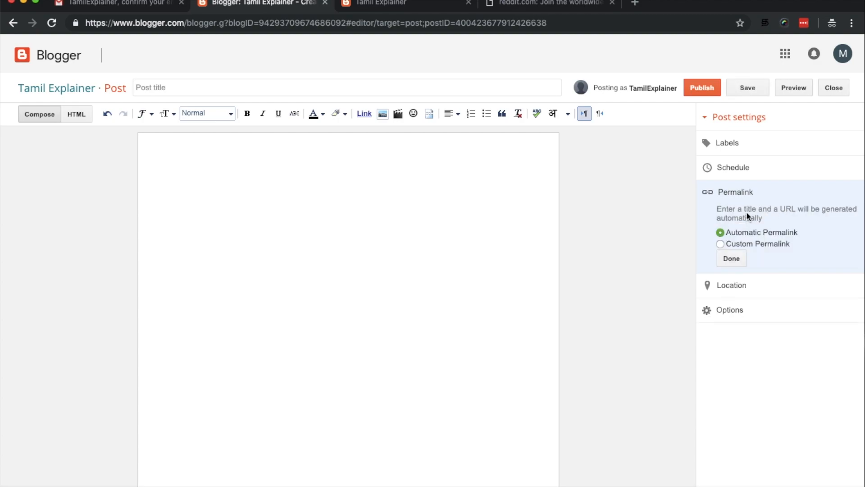
{"action": "left_click", "coordinate": [719, 244]}
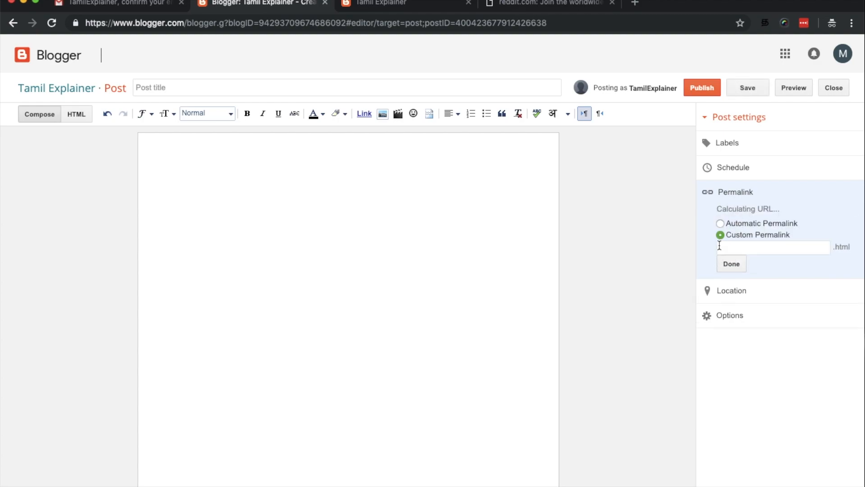
Step: Title the post "How to Create a Blog" and write "Create a Blog on Blogger" in its body
{"action": "left_click", "coordinate": [544, 86]}
{"action": "type", "text": "How to Create a Blog"}
{"action": "left_click", "coordinate": [520, 169]}
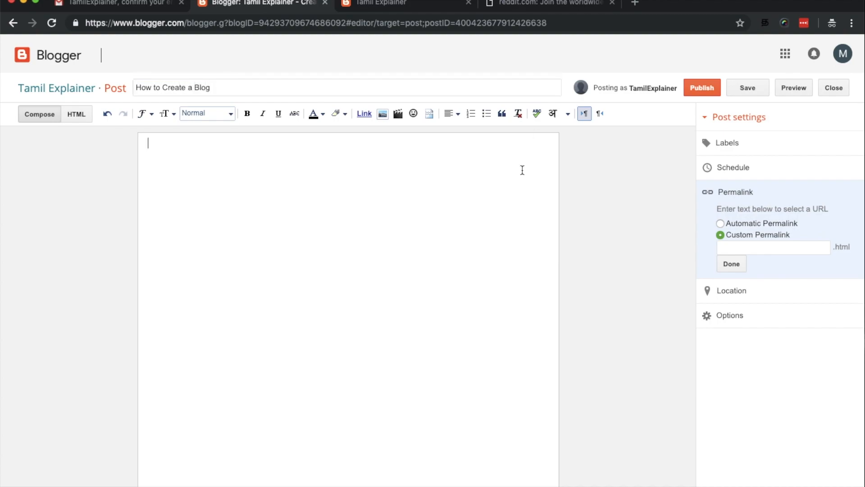
{"action": "type", "text": "Create a Blog on Blogger"}
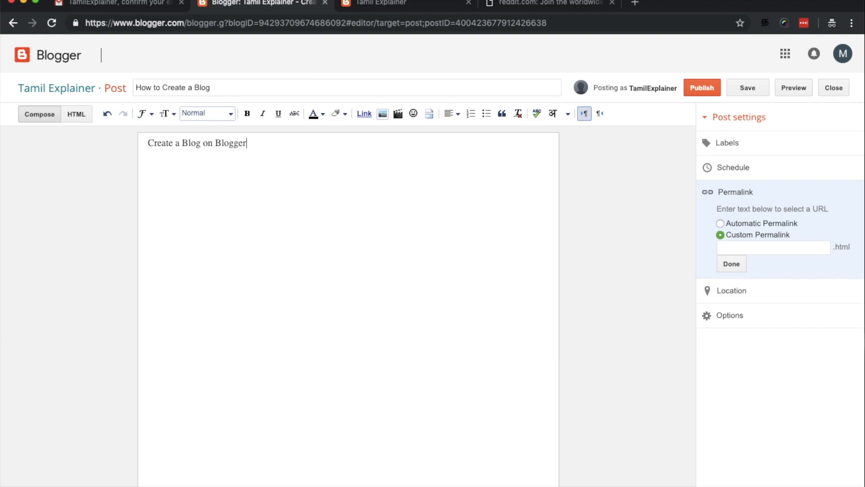
Step: Format the body line "Create a Blog on Blogger" with a heading style
{"action": "key", "text": "super+a"}
{"action": "left_click", "coordinate": [230, 114]}
{"action": "left_click", "coordinate": [226, 141]}
Step: Add the placeholder text "dfdinfadfdaf", a blank line, "a" and "fadf" on separate lines below the heading
{"action": "left_click", "coordinate": [331, 156]}
{"action": "type", "text": "dfdinfadfdaf"}
{"action": "key", "text": "Return"}
{"action": "key", "text": "Return"}
{"action": "type", "text": "a"}
{"action": "key", "text": "Return"}
{"action": "type", "text": "fadf"}
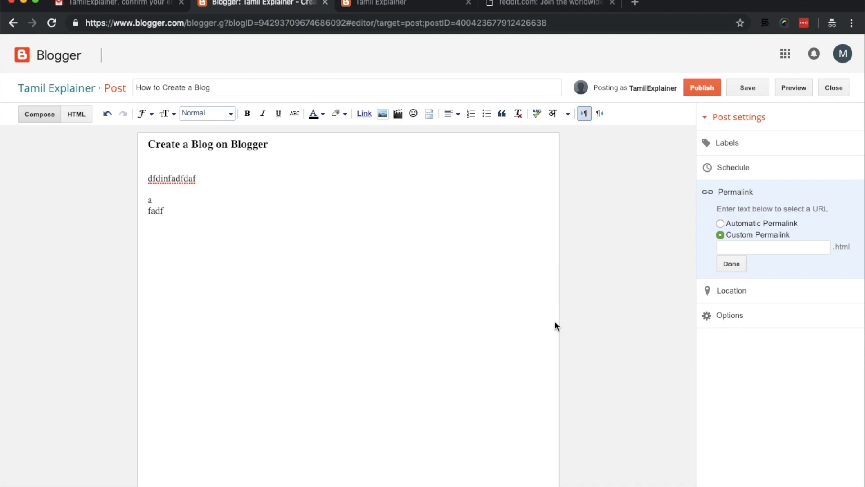
Step: Enter "create a blog" as the post's custom permalink and accept it
{"action": "left_click", "coordinate": [732, 265]}
{"action": "left_click", "coordinate": [744, 191]}
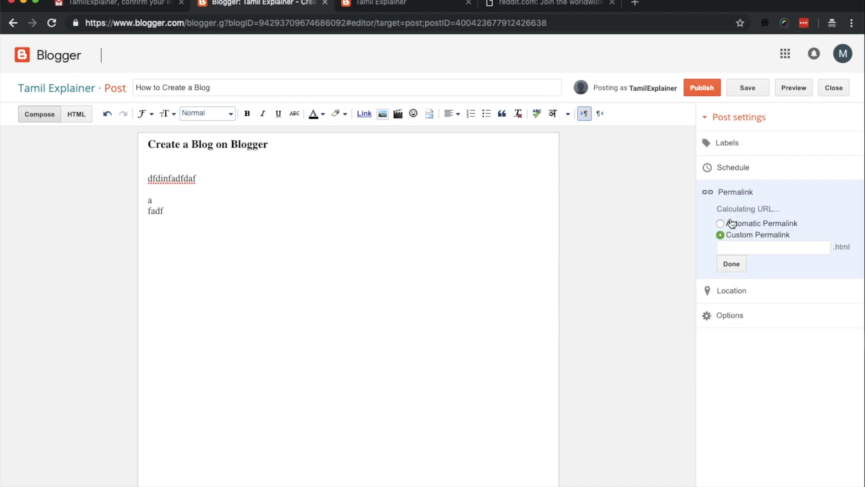
{"action": "left_click", "coordinate": [746, 235]}
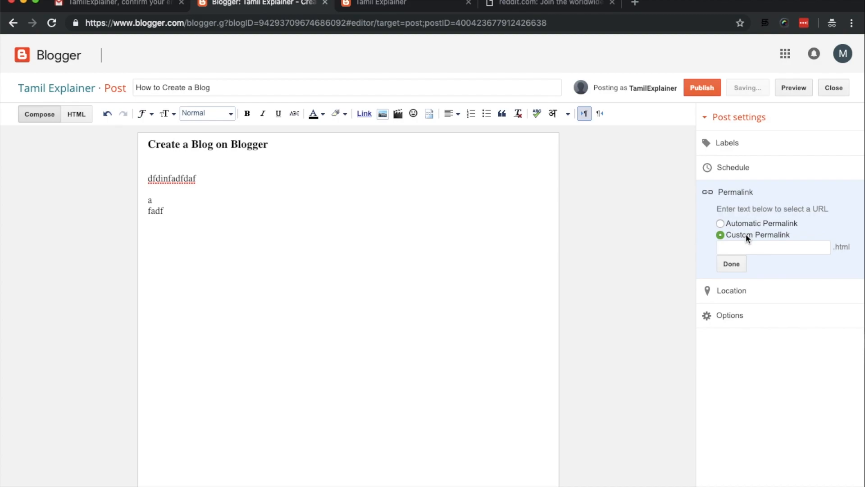
{"action": "left_click", "coordinate": [743, 247]}
{"action": "type", "text": "create a blog"}
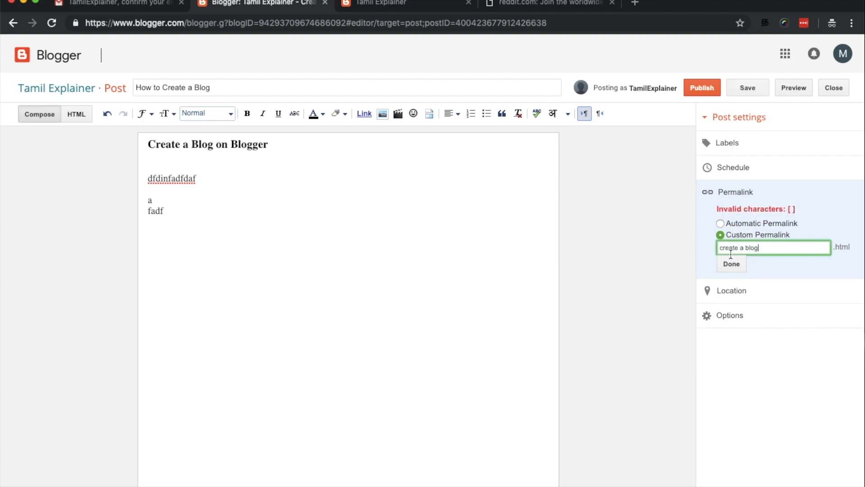
{"action": "left_click", "coordinate": [731, 264]}
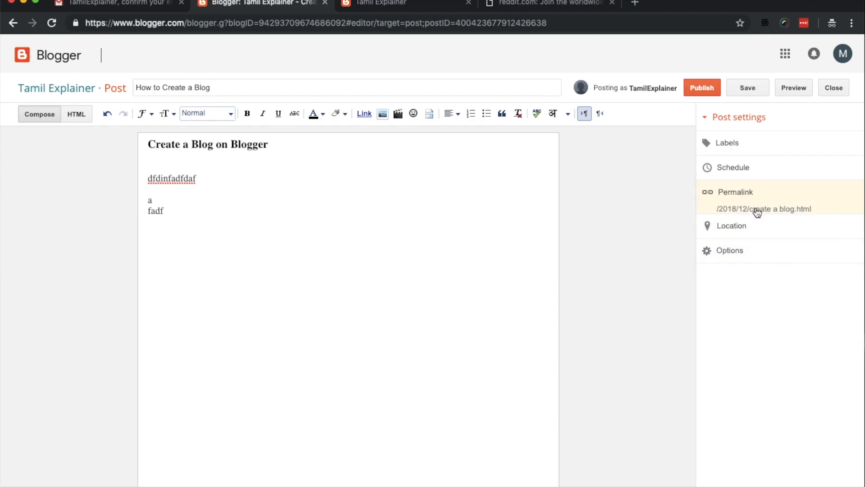
Step: Replace the spaces in the custom permalink with hyphens, giving "create-a-blog", and accept it
{"action": "left_click", "coordinate": [755, 194]}
{"action": "left_click", "coordinate": [745, 248]}
{"action": "key", "text": "BackSpace"}
{"action": "type", "text": "-blog"}
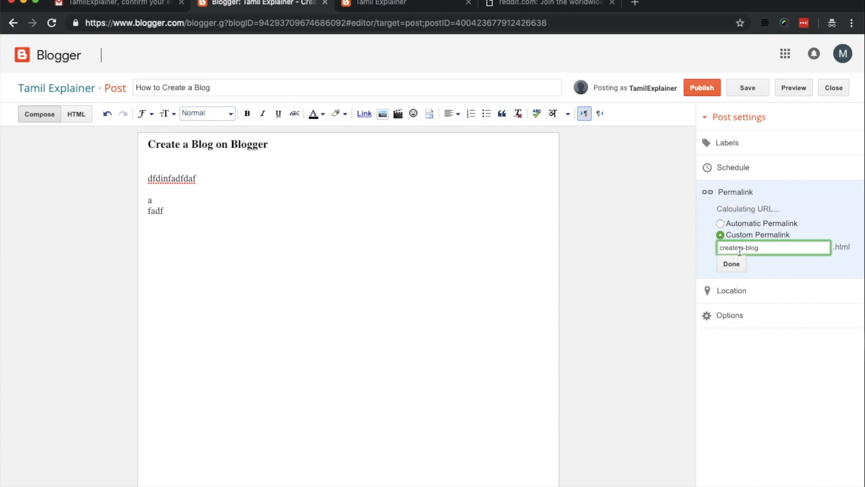
{"action": "key", "text": "BackSpace"}
{"action": "type", "text": "-"}
{"action": "left_click", "coordinate": [734, 269]}
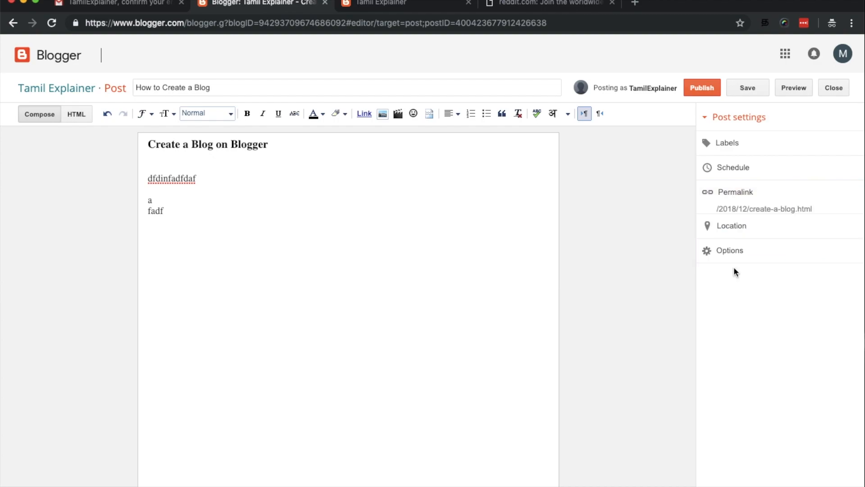
Step: Publish the post "How to Create a Blog" and open its live page from the post list
{"action": "left_click", "coordinate": [693, 96]}
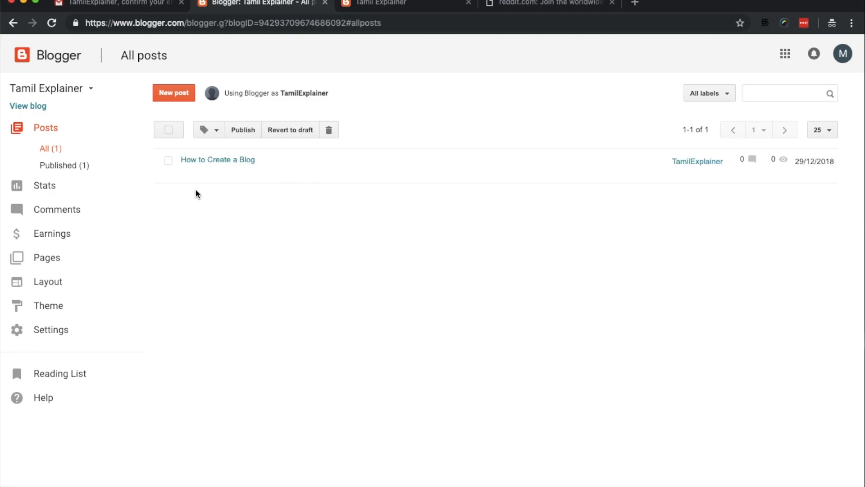
{"action": "left_click", "coordinate": [209, 175]}
{"action": "left_click", "coordinate": [545, 2]}
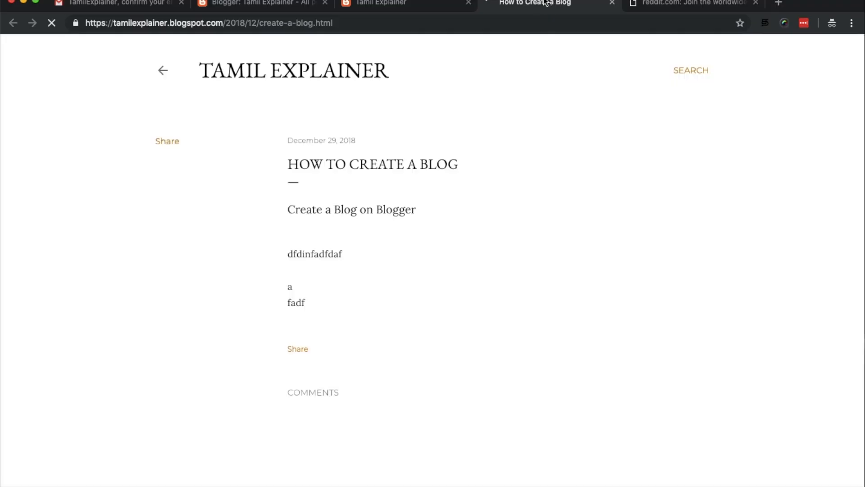
Step: Examine the published post's web address, body text and comment area, comparing it with the blog's post list
{"action": "left_click_drag", "start_coordinate": [113, 22], "coordinate": [338, 22]}
{"action": "scroll", "coordinate": [363, 252], "scroll_direction": "down", "scroll_amount": 3}
{"action": "left_click", "coordinate": [356, 364]}
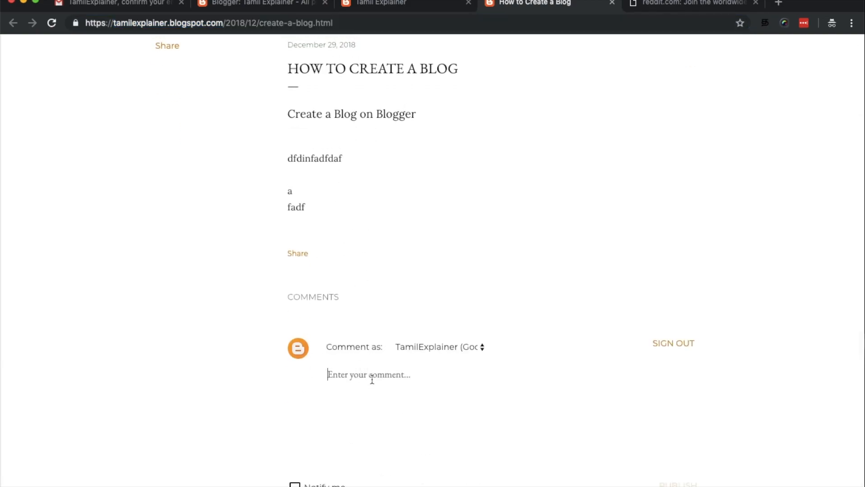
{"action": "scroll", "coordinate": [372, 378], "scroll_direction": "up", "scroll_amount": 3}
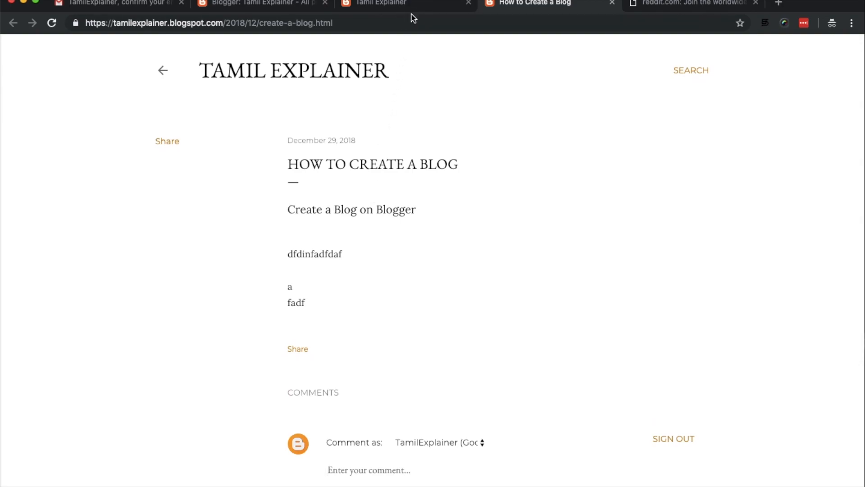
{"action": "left_click", "coordinate": [237, 5]}
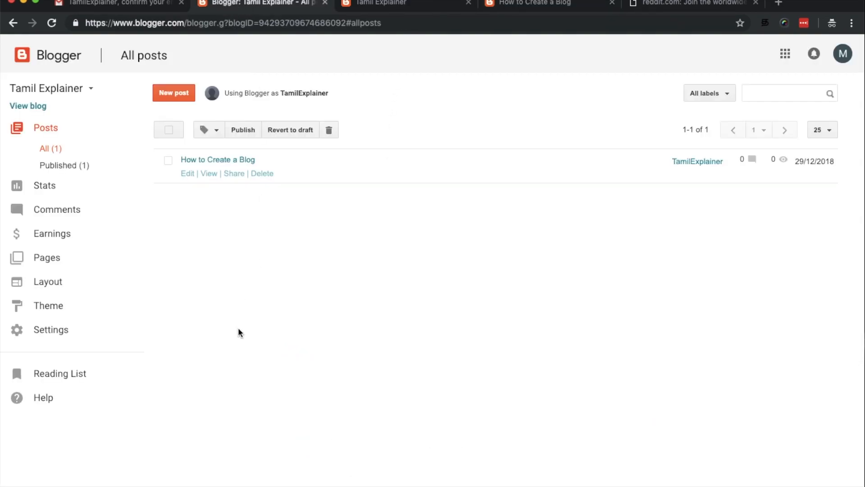
{"action": "left_click", "coordinate": [546, 2]}
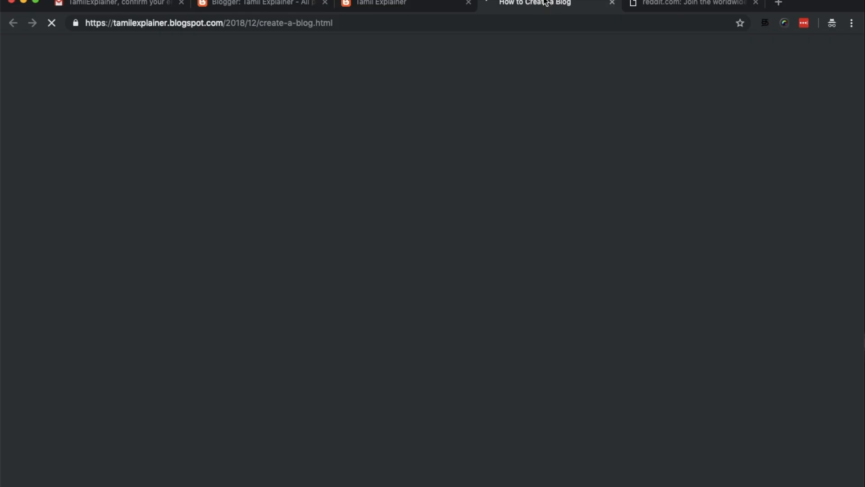
{"action": "left_click_drag", "start_coordinate": [114, 22], "coordinate": [338, 23]}
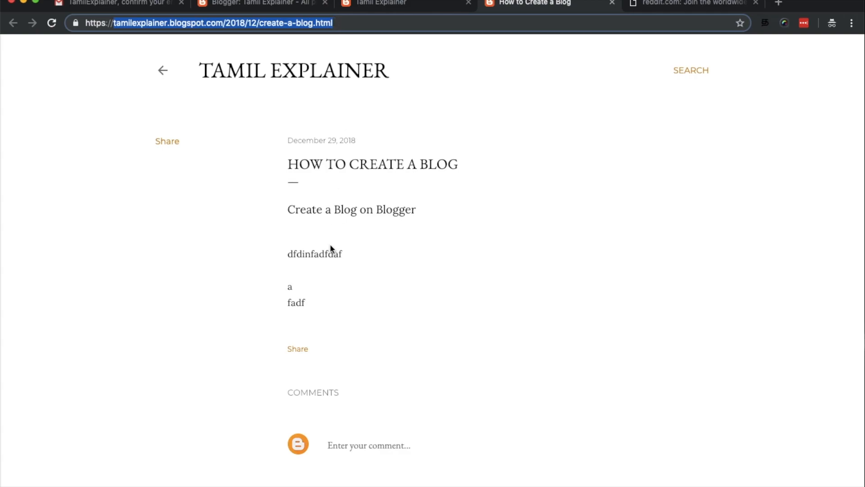
{"action": "scroll", "coordinate": [363, 270], "scroll_direction": "down", "scroll_amount": 3}
{"action": "left_click", "coordinate": [355, 359]}
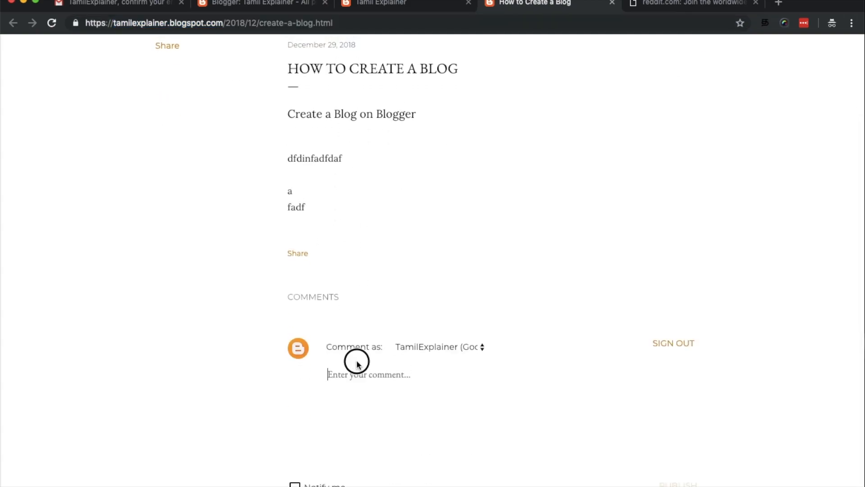
{"action": "scroll", "coordinate": [371, 379], "scroll_direction": "up", "scroll_amount": 3}
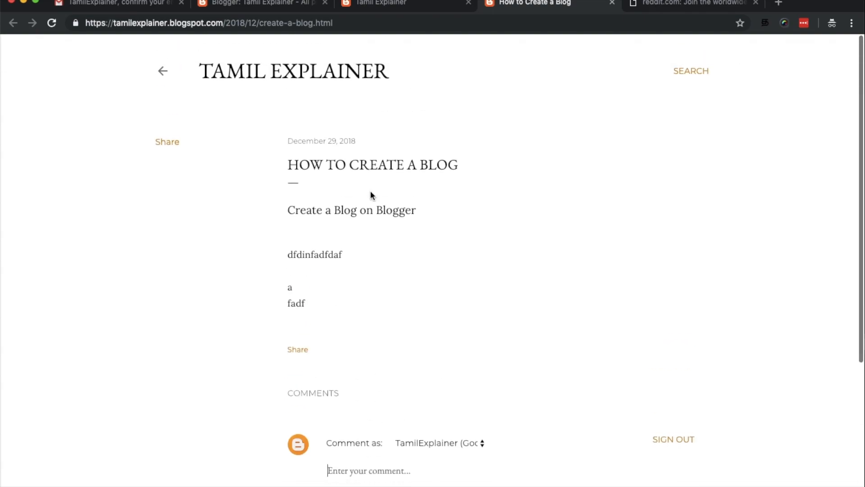
{"action": "left_click", "coordinate": [412, 15]}
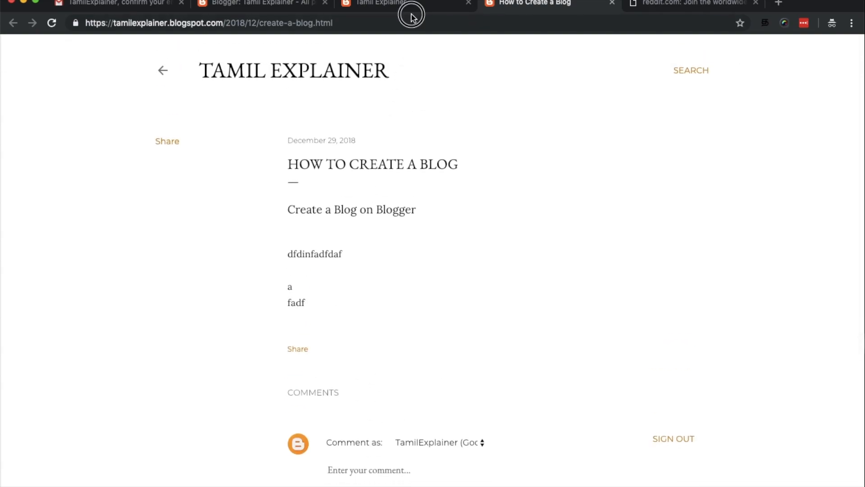
{"action": "left_click", "coordinate": [237, 4]}
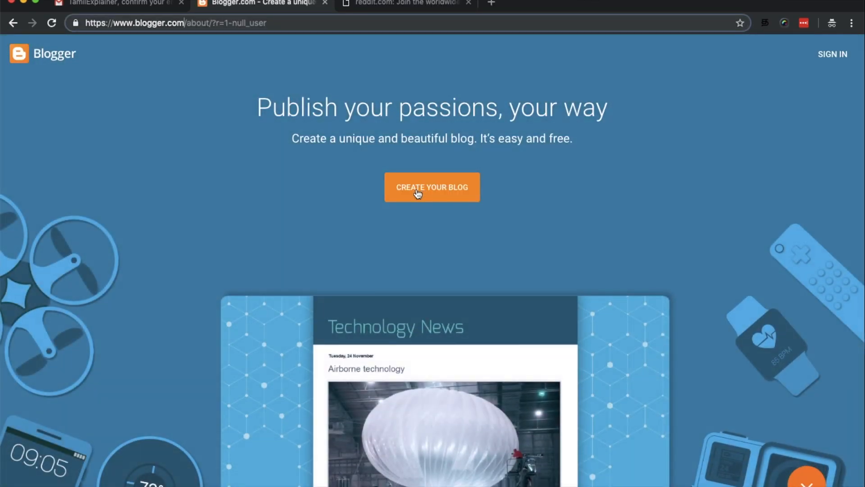
Step: Start creating a blog on Blogger and sign in to the listed Google account with the account password
{"action": "left_click", "coordinate": [417, 192]}
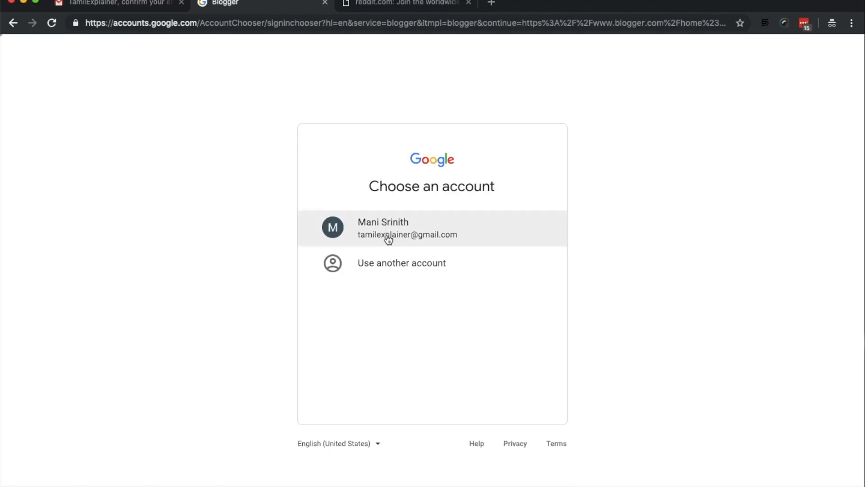
{"action": "left_click", "coordinate": [390, 236]}
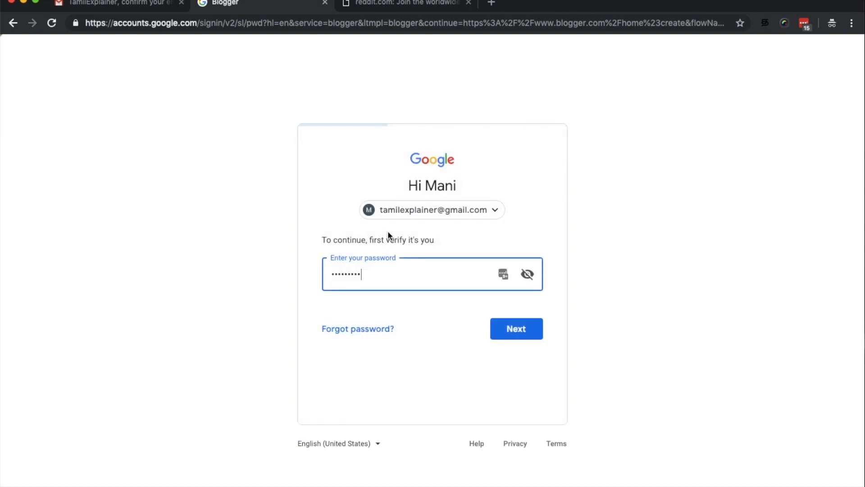
{"action": "left_click", "coordinate": [537, 325]}
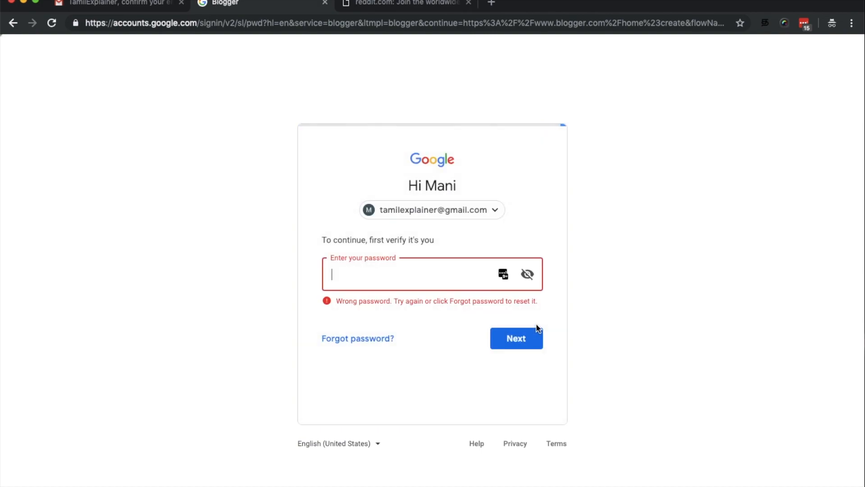
{"action": "triple_click", "coordinate": [460, 284]}
{"action": "type", "text": "••"}
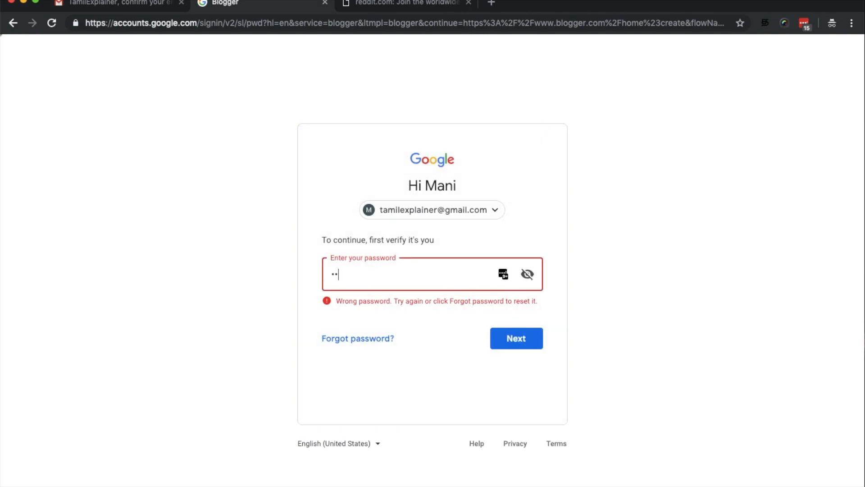
{"action": "type", "text": "•••••••"}
{"action": "key", "text": "Return"}
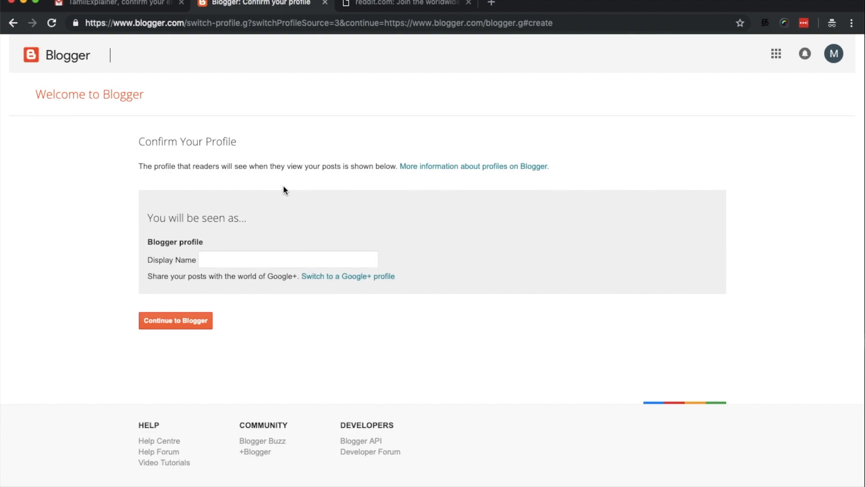
Step: Set the Blogger profile's display name to "TamilExplainer" and continue to Blogger
{"action": "left_click", "coordinate": [232, 260]}
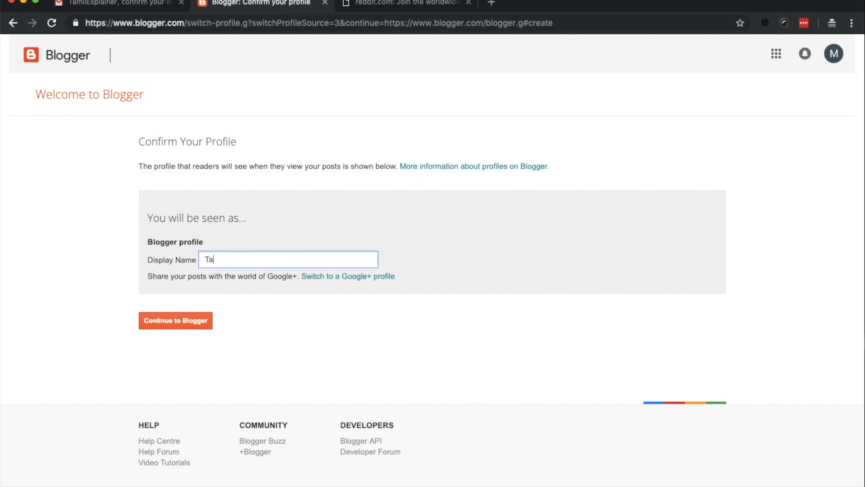
{"action": "type", "text": "TamilExplainer"}
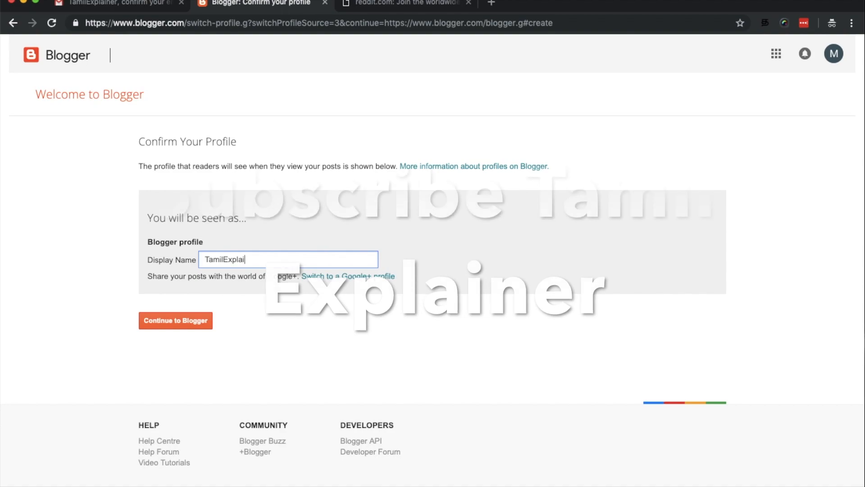
{"action": "left_click", "coordinate": [175, 323]}
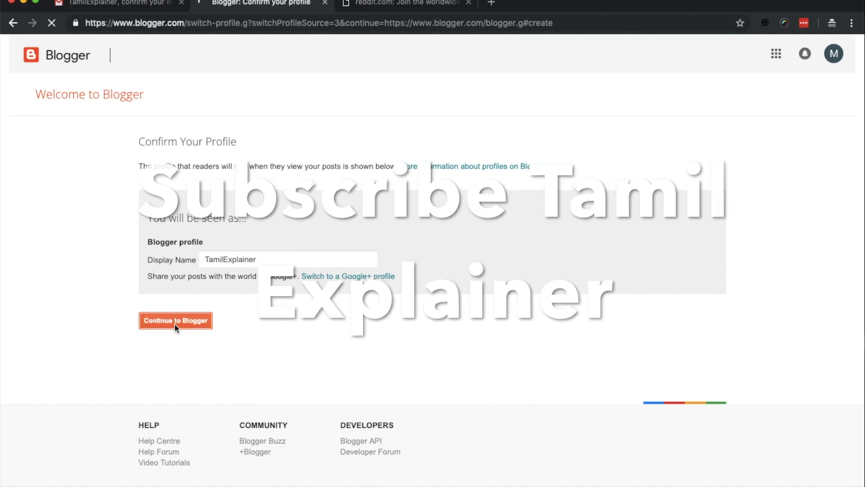